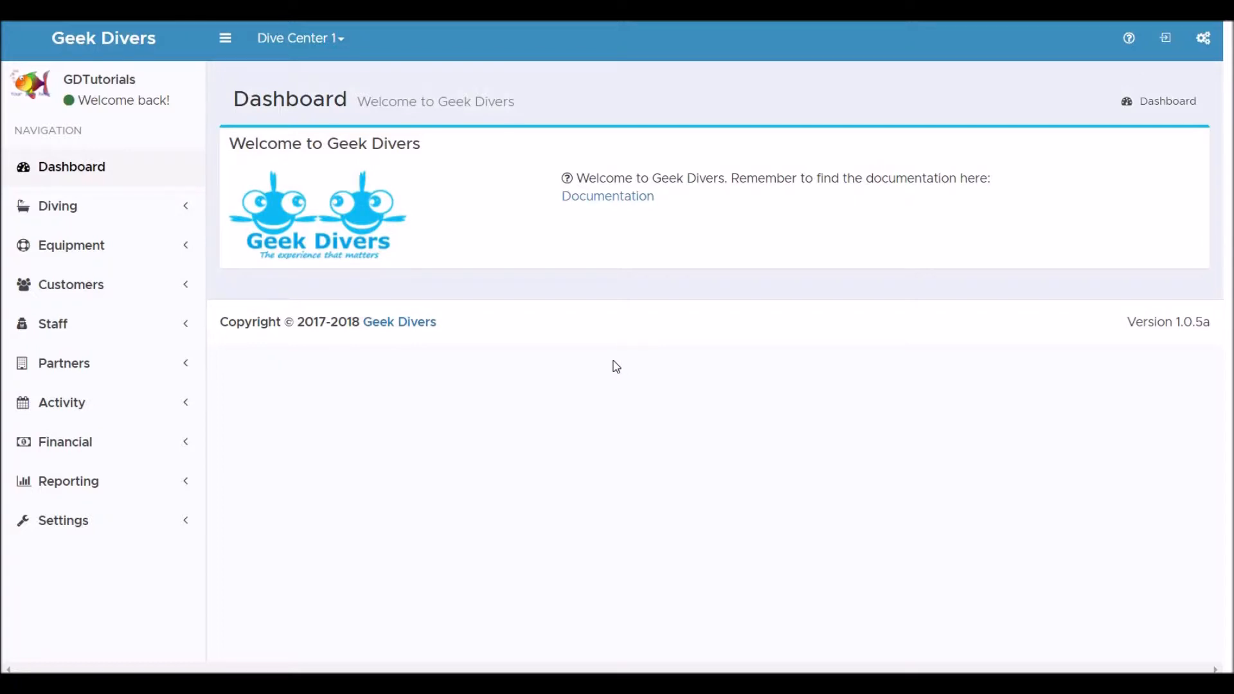
# Open the Default Price List from the financial price lists
pyautogui.click(49, 448)
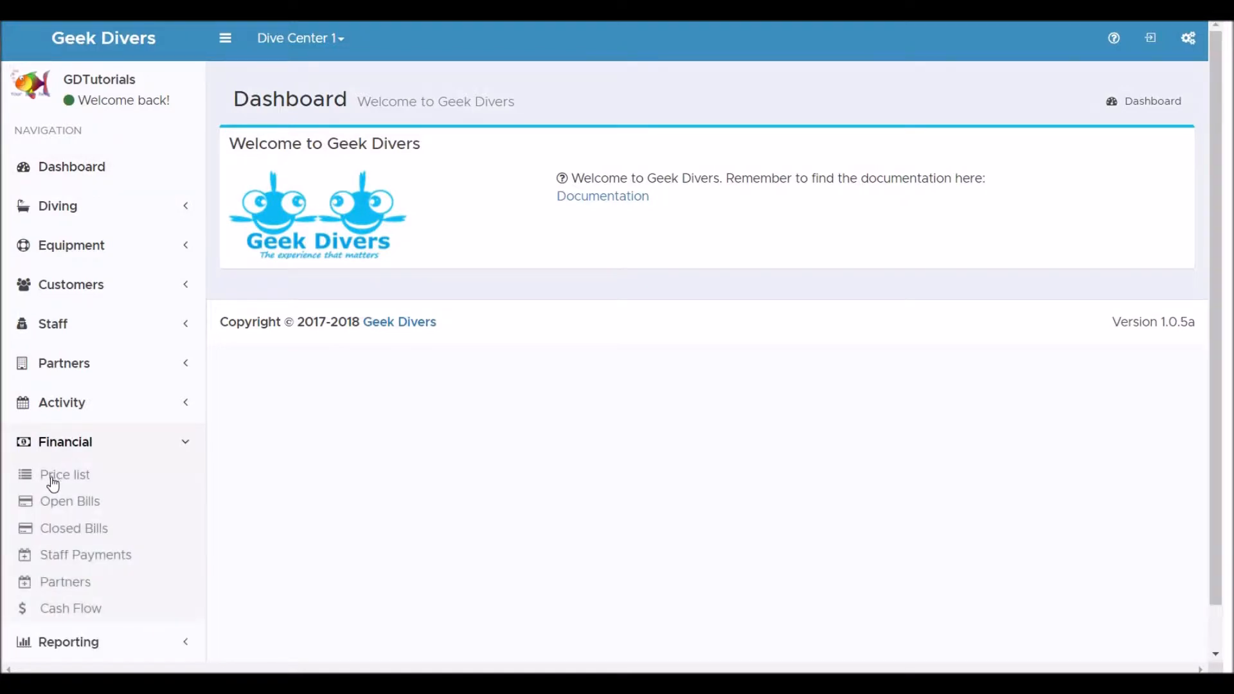
pyautogui.click(53, 478)
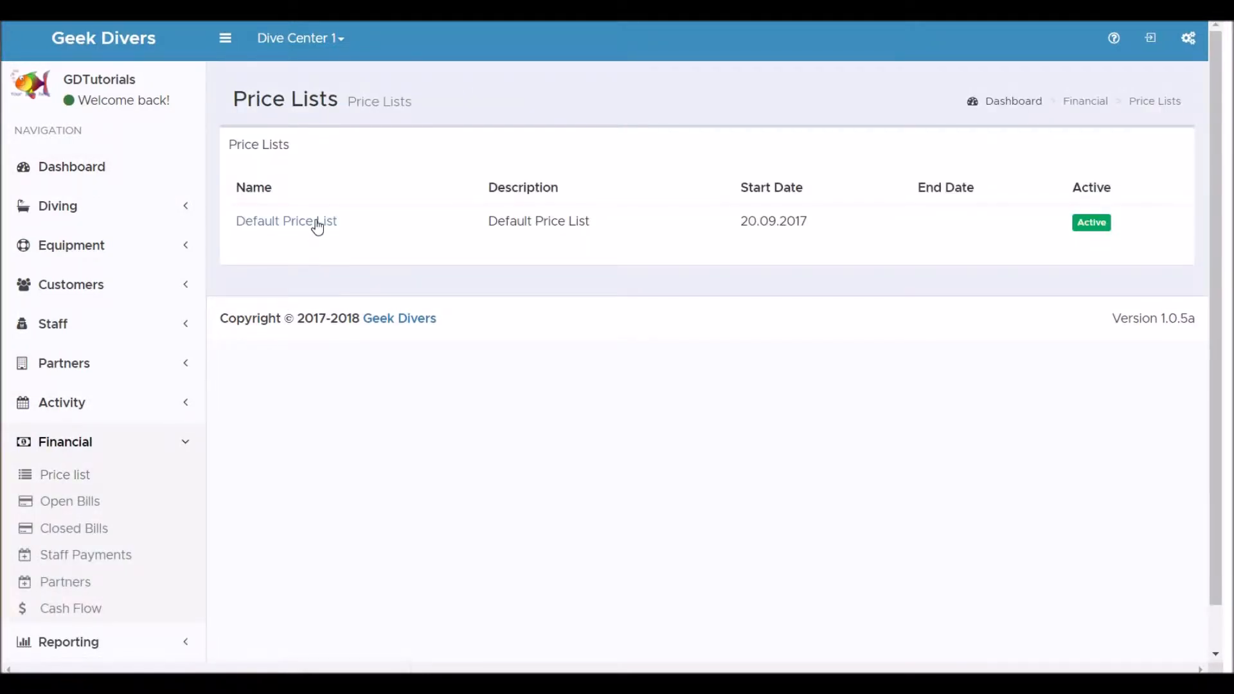
pyautogui.click(314, 223)
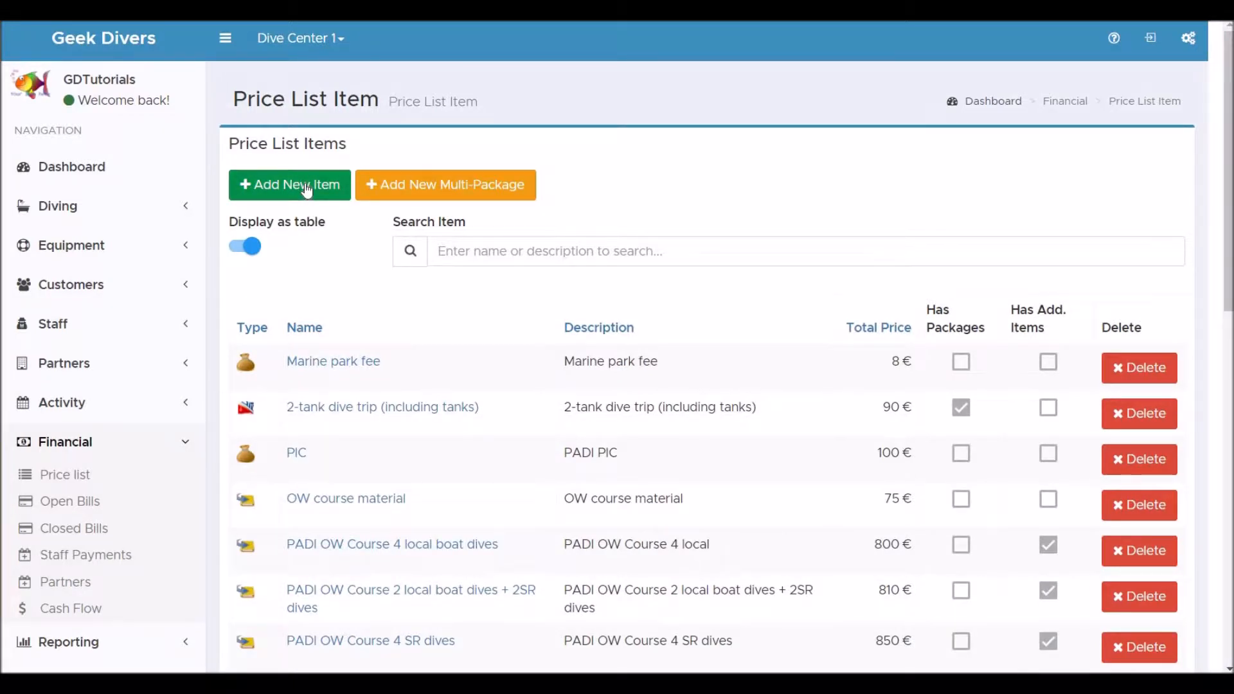
# Start a new price list item of type Food and Drink and name it "Soda"
pyautogui.click(307, 191)
pyautogui.click(354, 212)
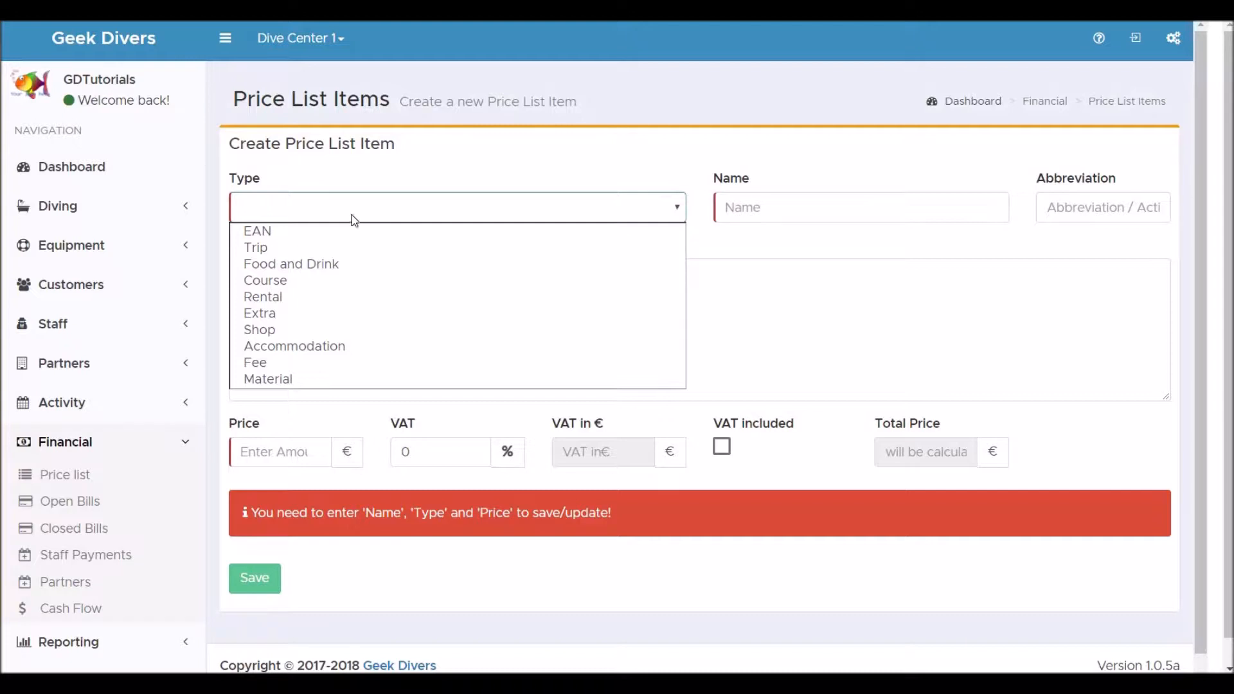
pyautogui.click(348, 268)
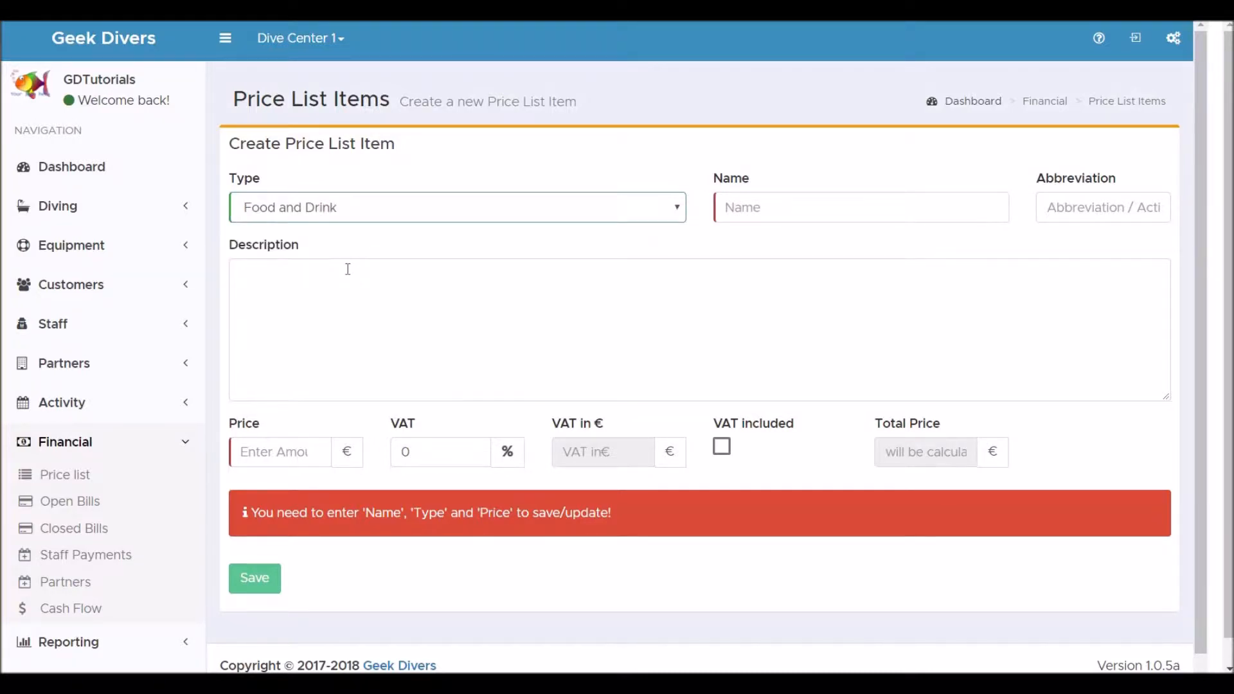
pyautogui.click(761, 206)
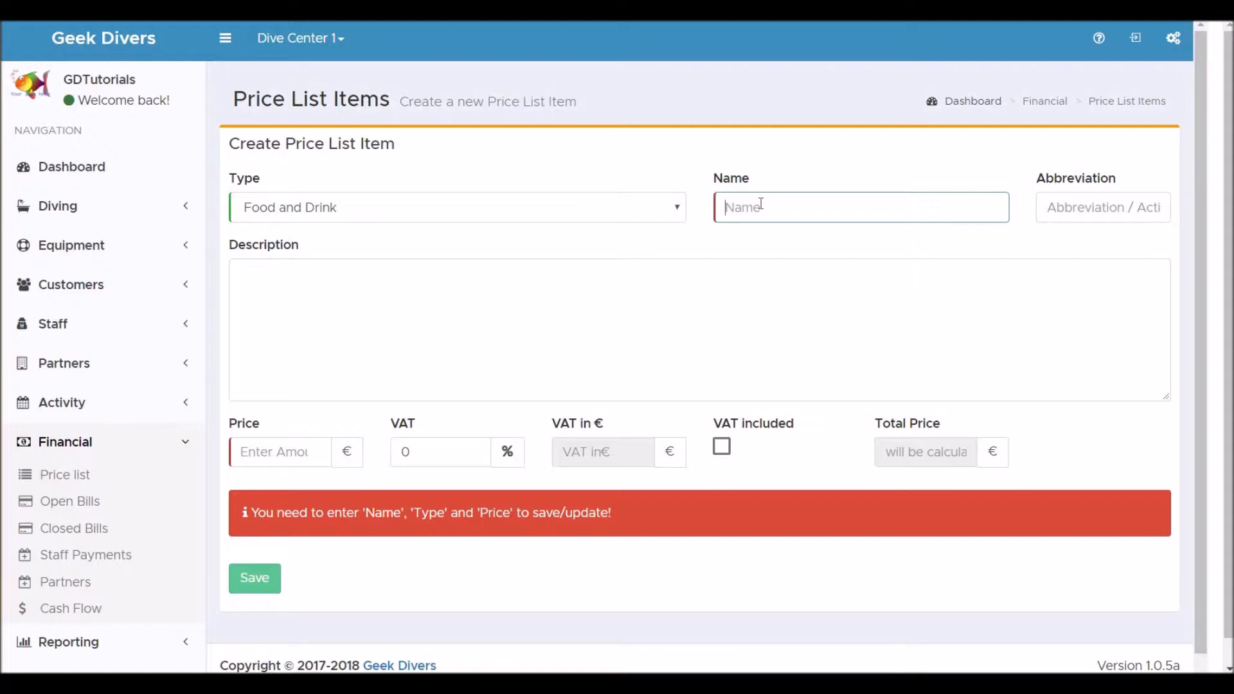
pyautogui.write('Soda')
# Complete the Soda item with the description "Soda can 33cl." and a price of 2 €, and save it
pyautogui.click(350, 313)
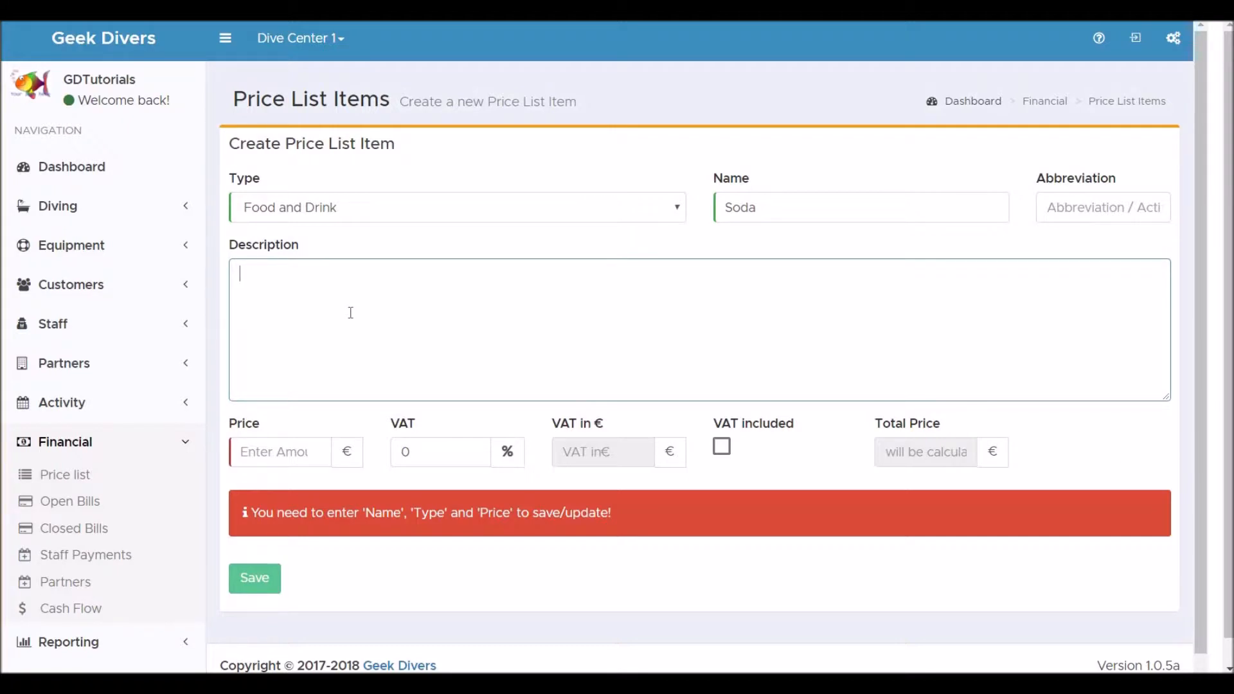
pyautogui.write('Soda can 33cl.')
pyautogui.click(270, 450)
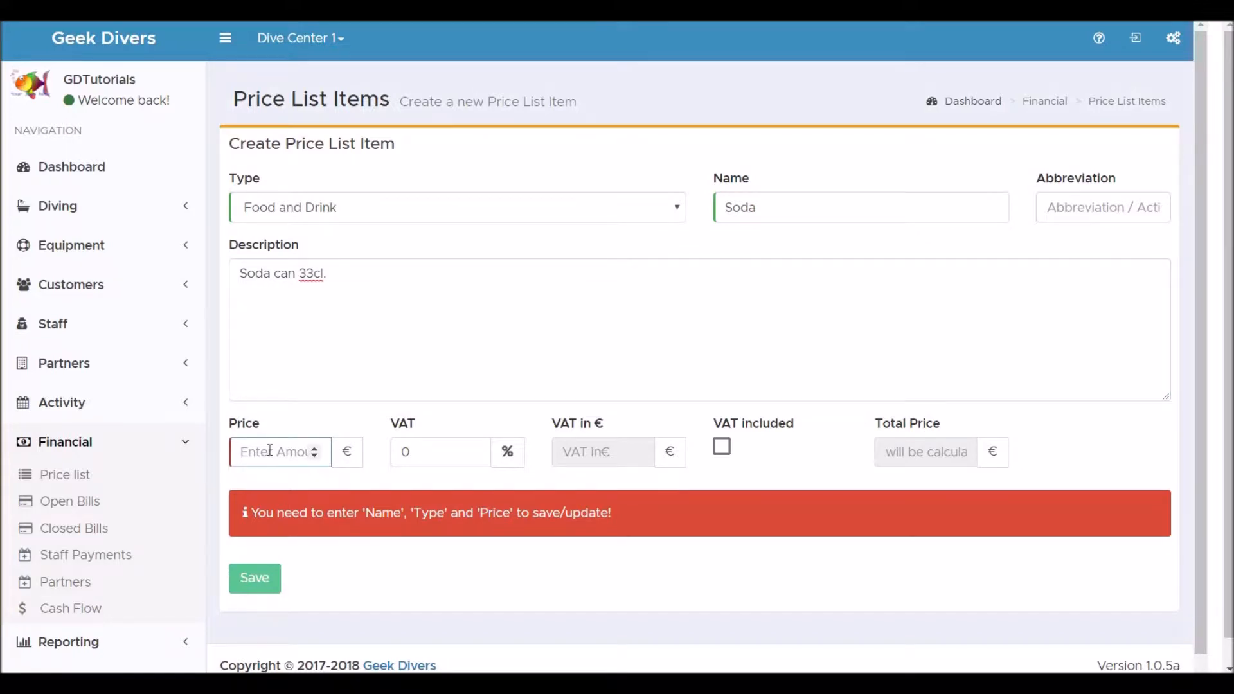
pyautogui.write('2')
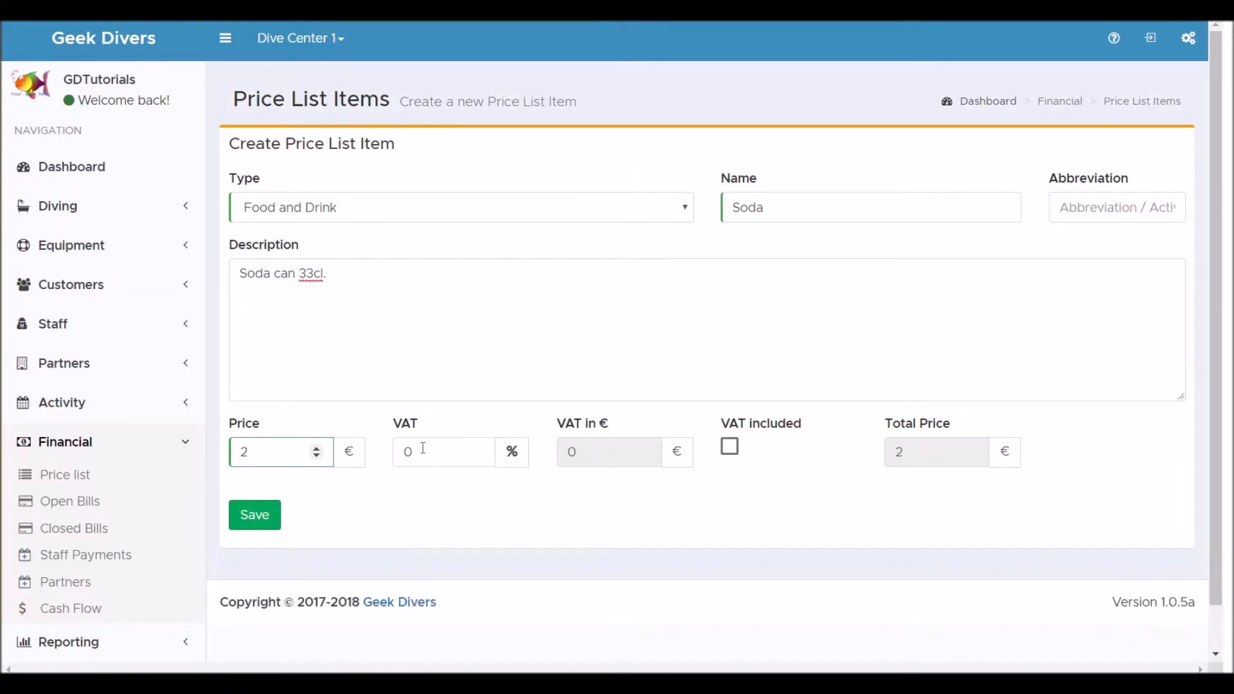
pyautogui.click(261, 522)
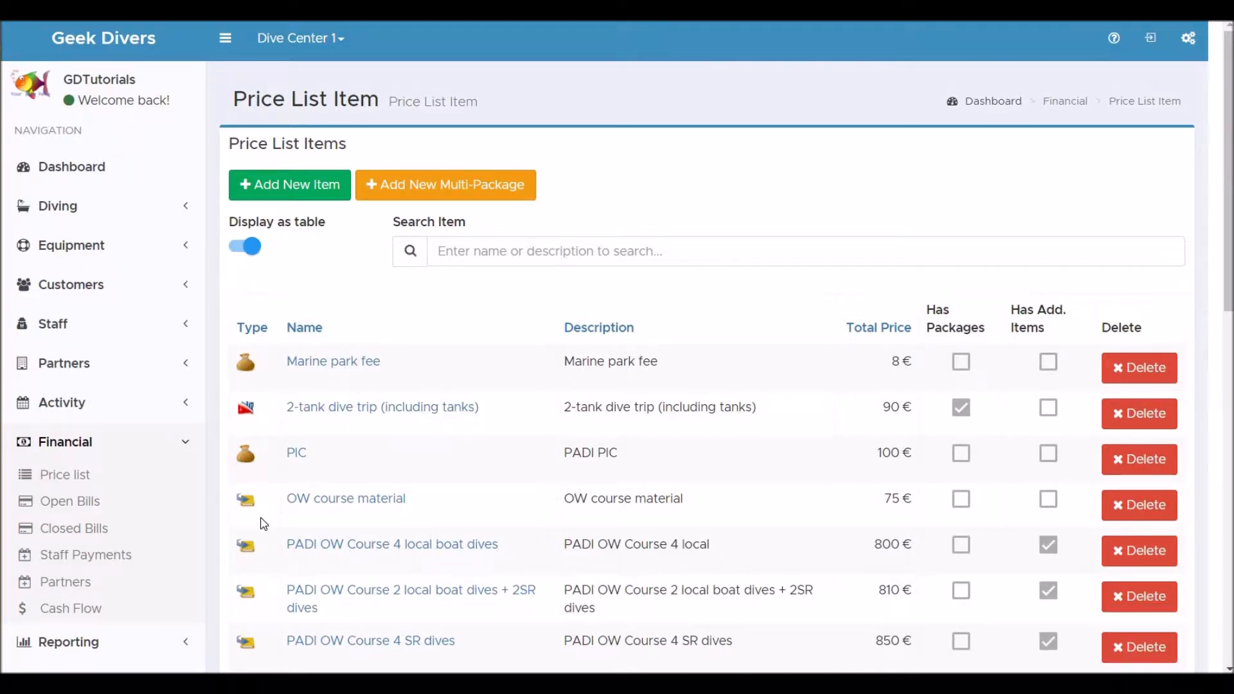
pyautogui.click(317, 188)
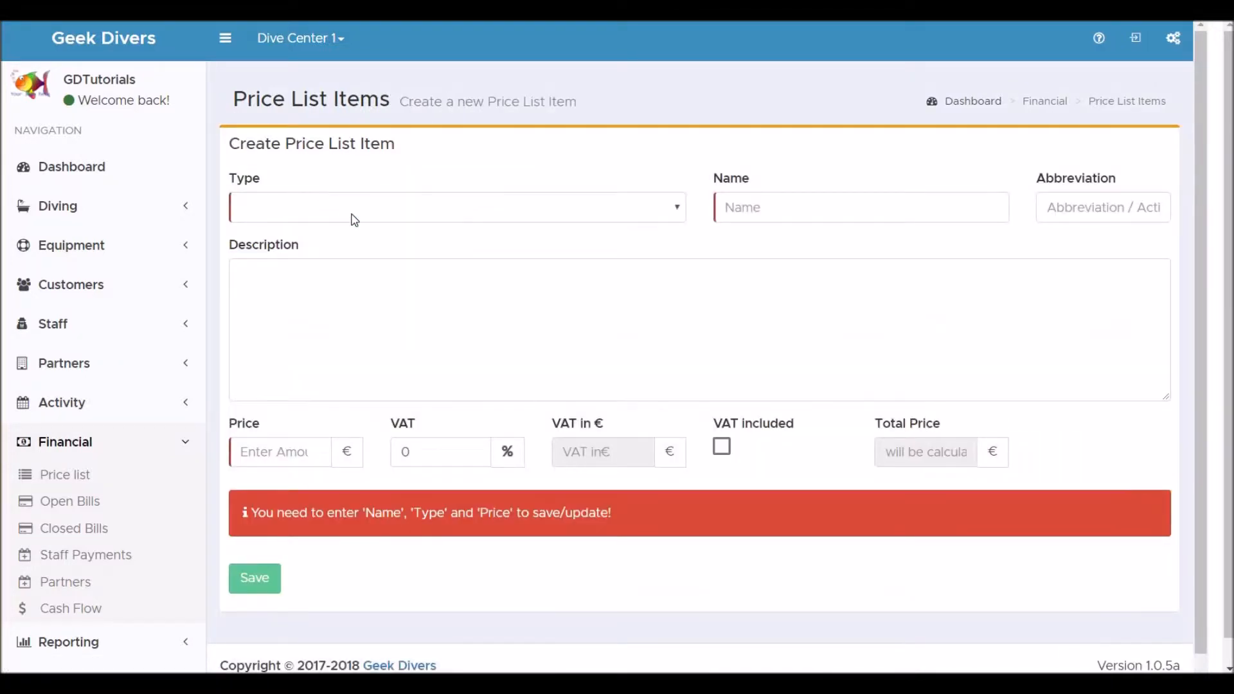
pyautogui.click(371, 212)
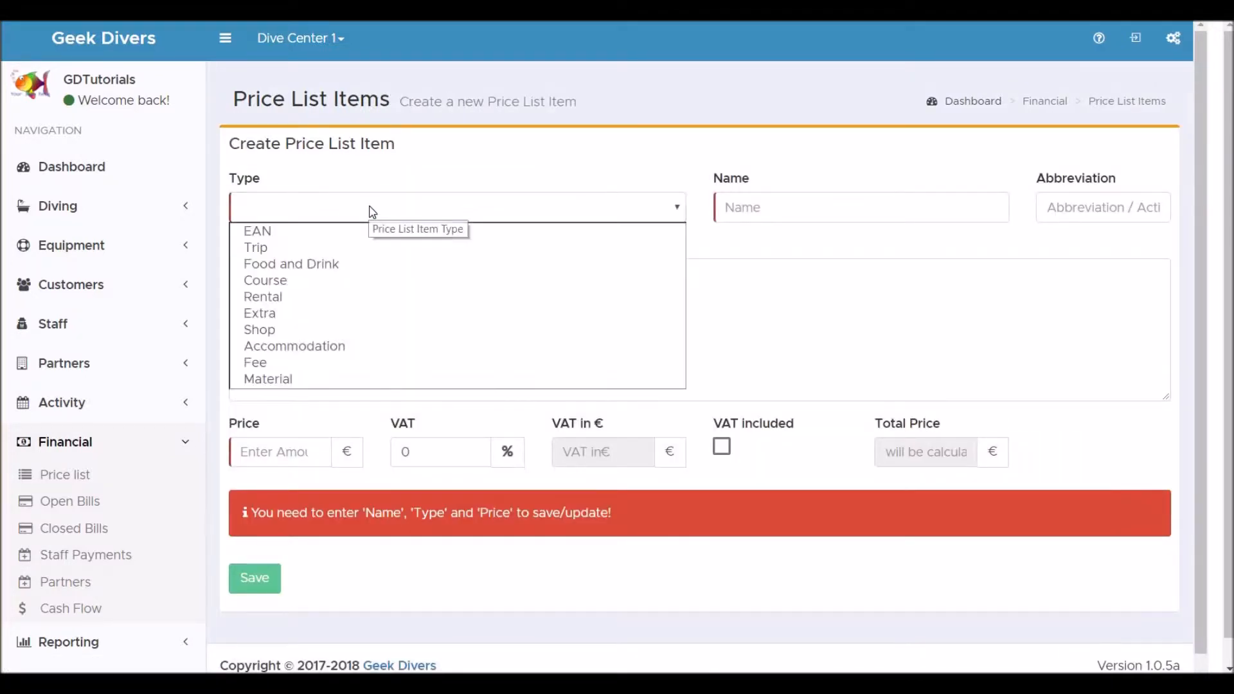
pyautogui.click(353, 347)
pyautogui.click(782, 203)
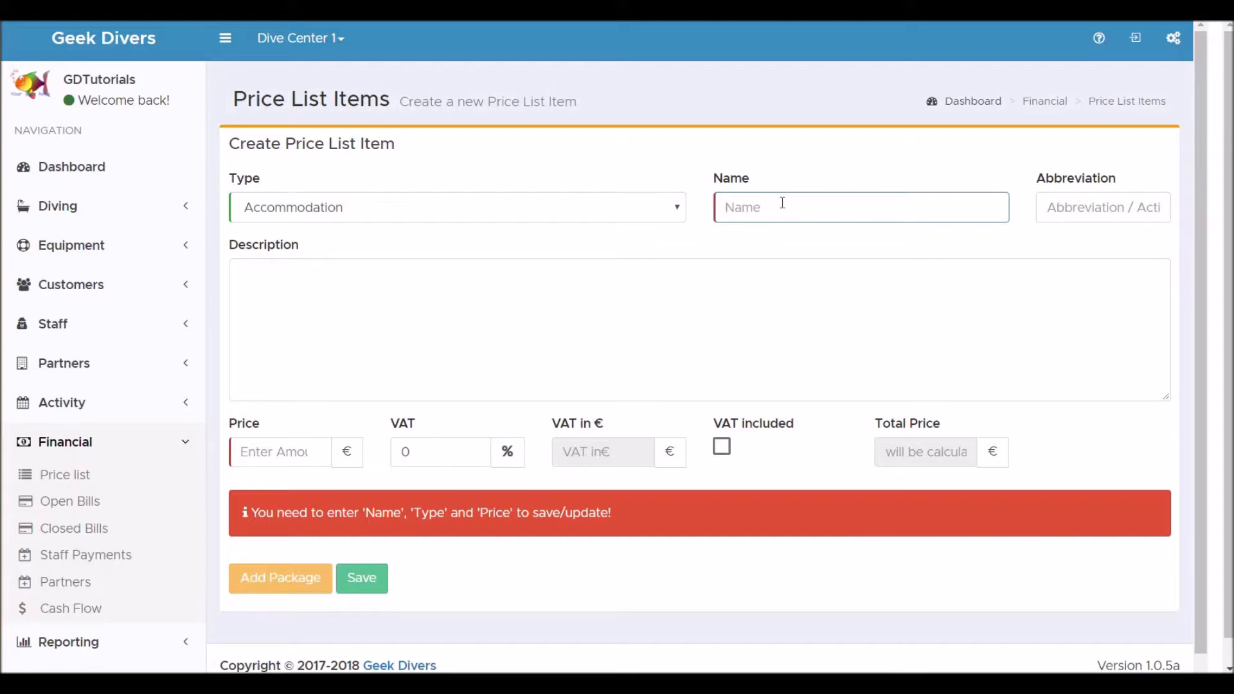
pyautogui.write('Double room A/C @Hotel123')
# Describe the room as "Double room with A/C, private bathroom with shower and breakfast." and set its price to 65 €
pyautogui.click(508, 291)
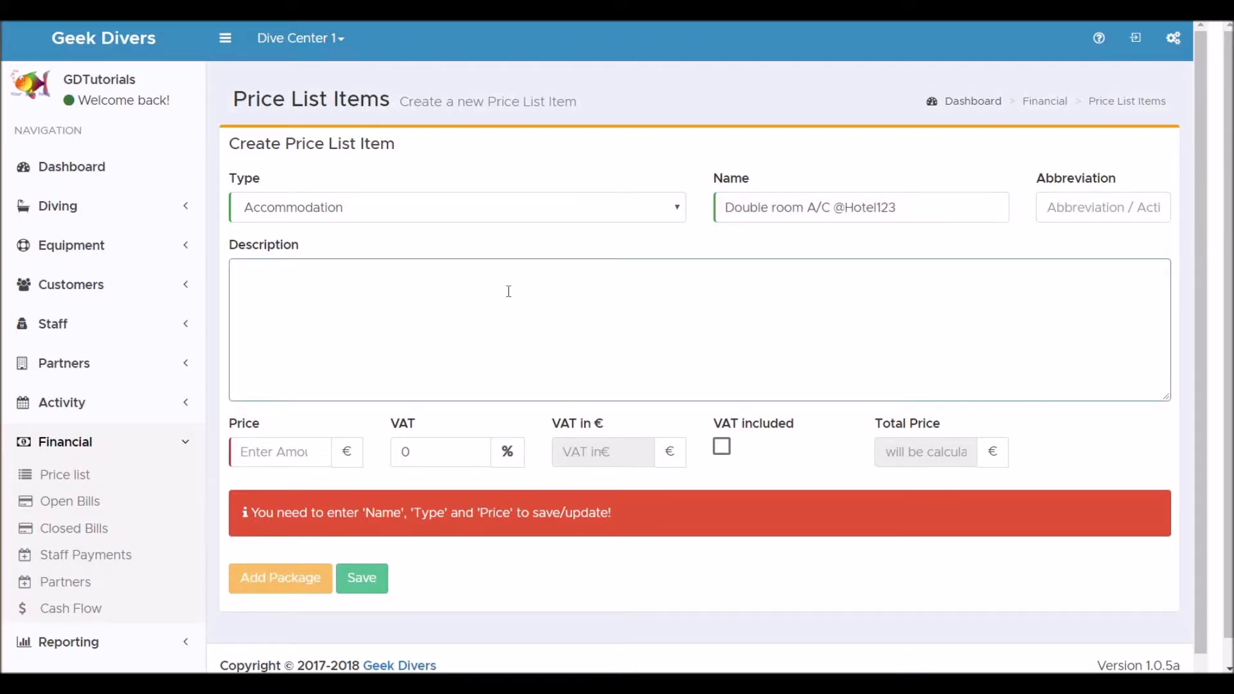
pyautogui.write('Double room with A/C,')
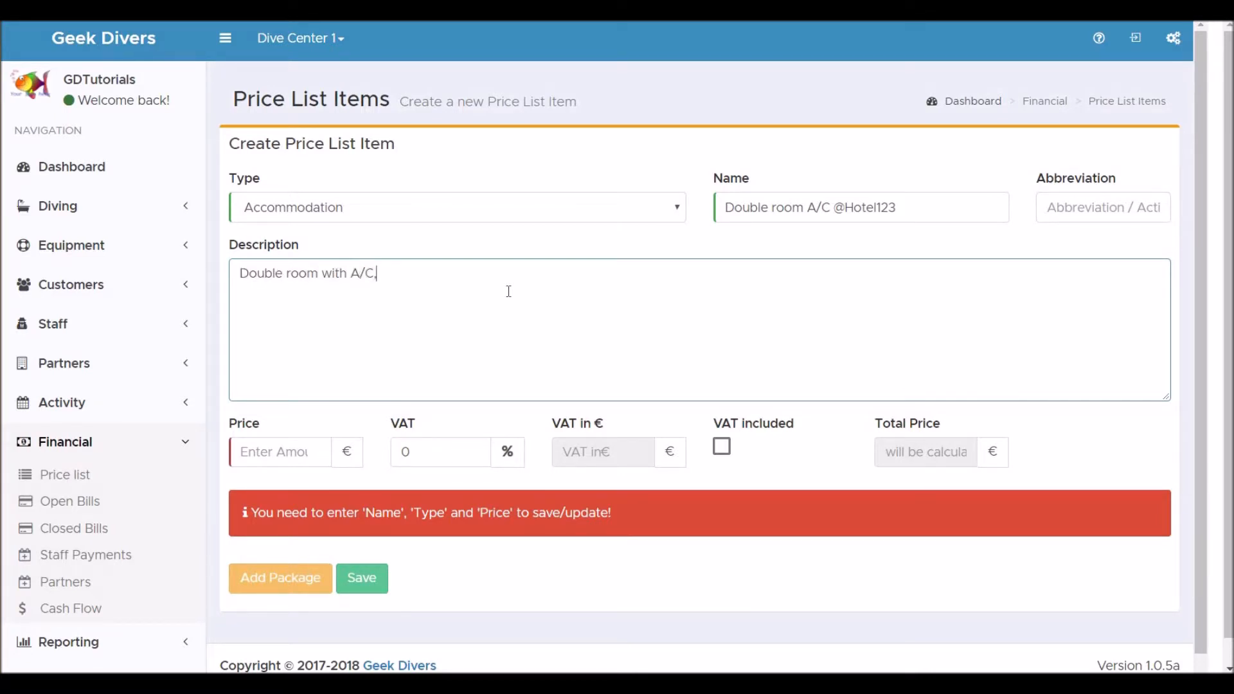
pyautogui.write(' private bathroom with shower and breakfast.')
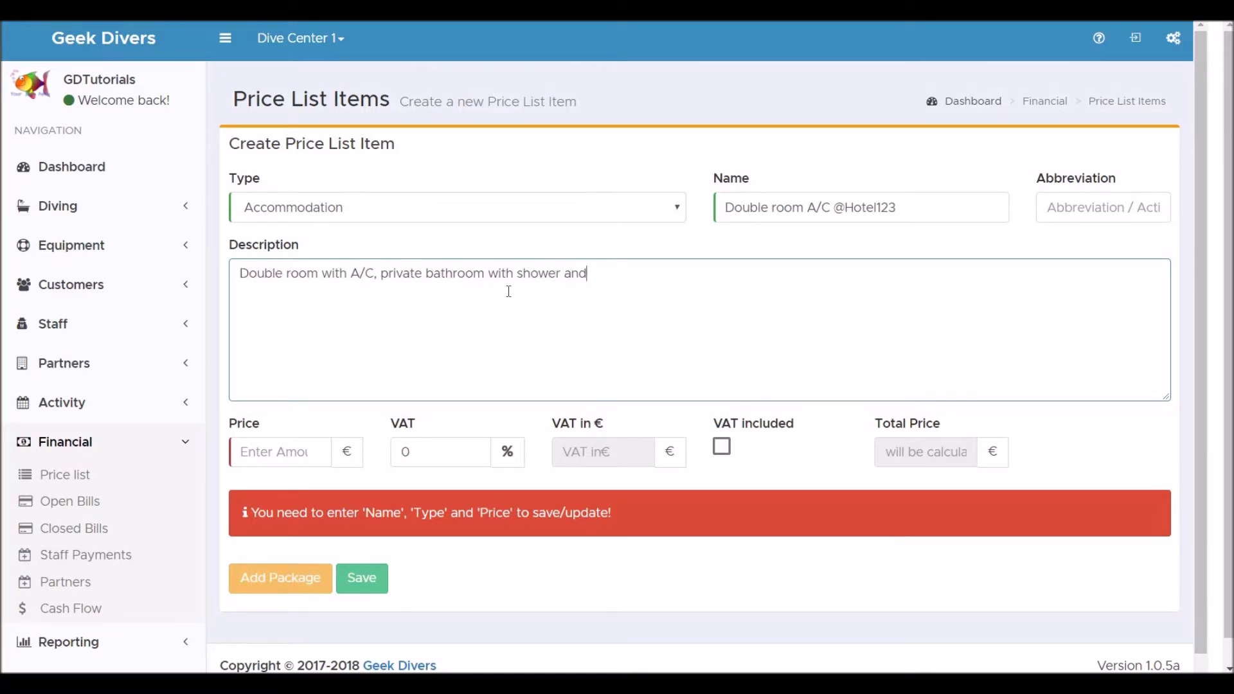
pyautogui.click(264, 452)
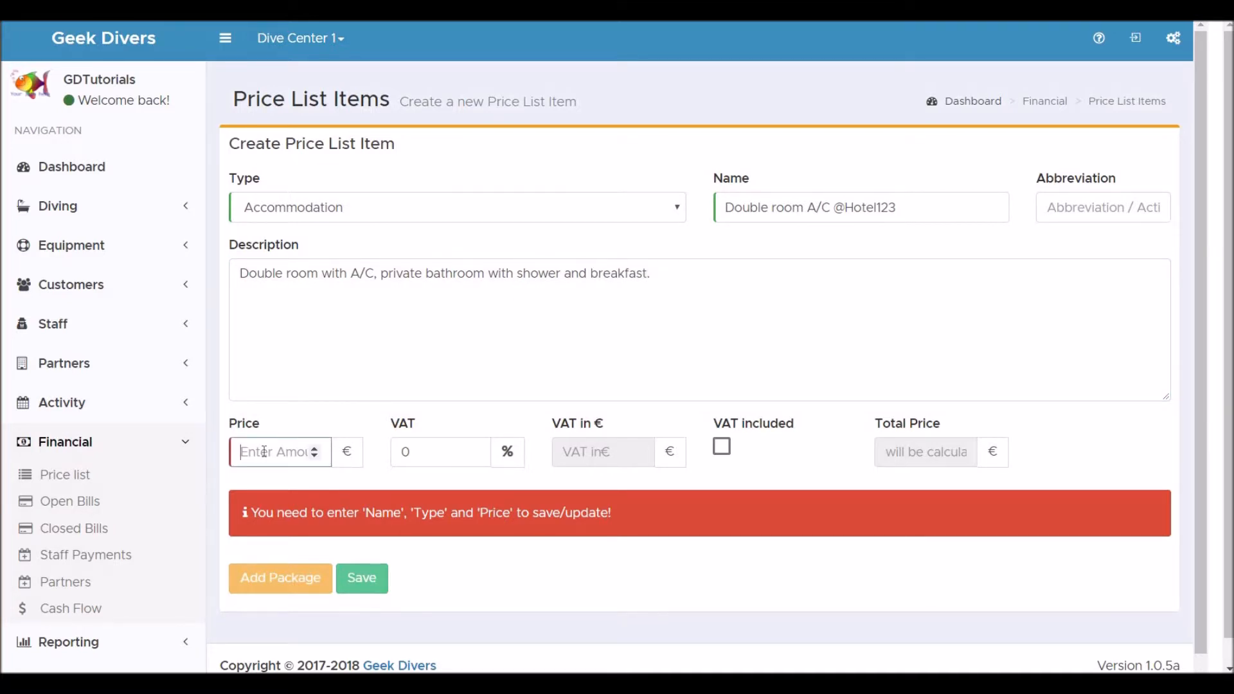
pyautogui.write('65')
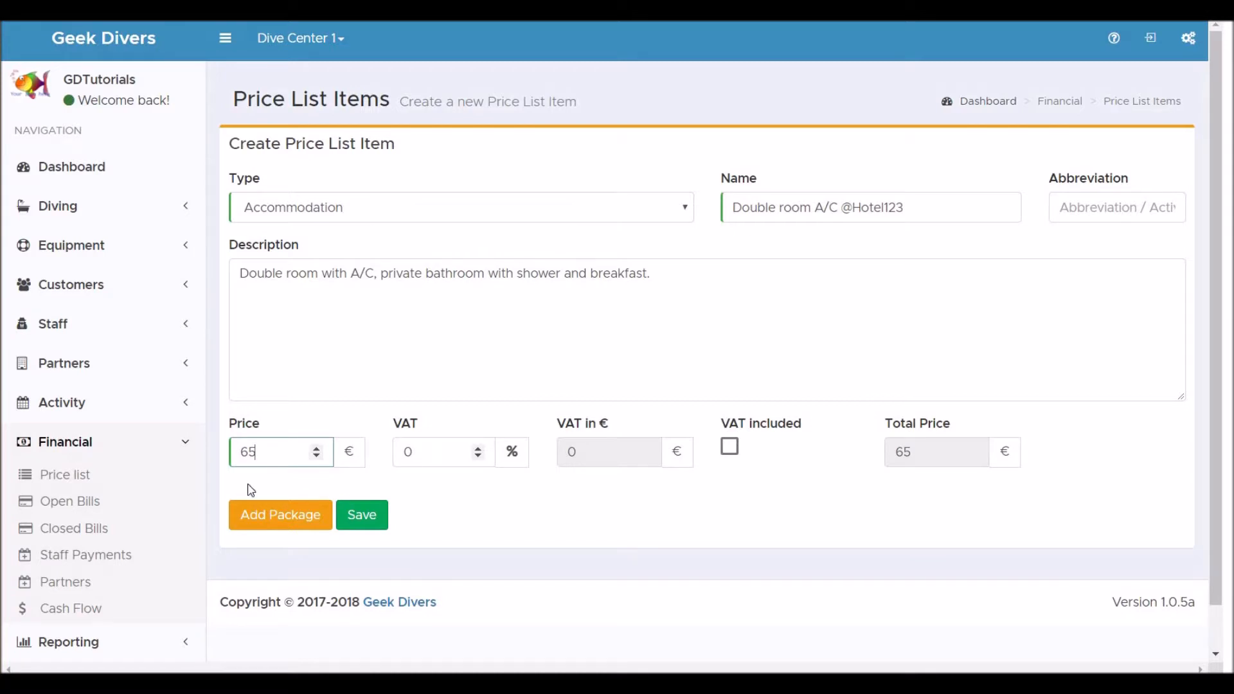
# Add a package to the room item that offers a discounted price of 60 € after 5 times
pyautogui.click(264, 524)
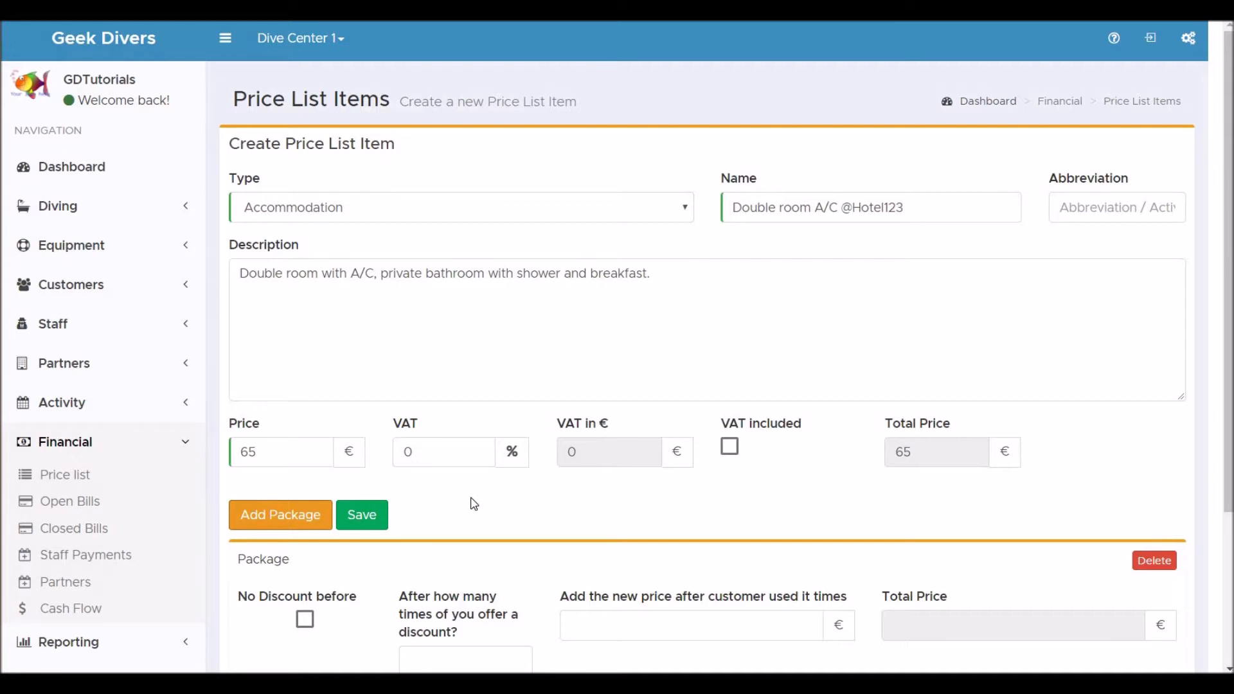
pyautogui.scroll(-3, 474, 503)
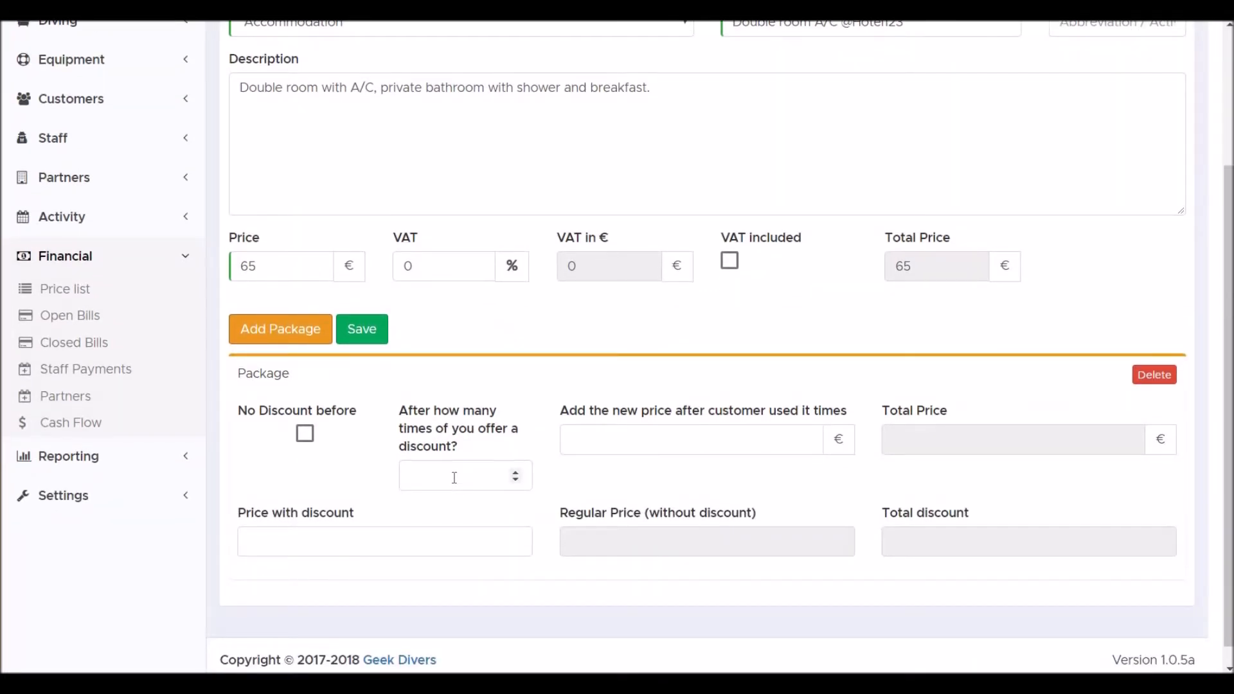
pyautogui.click(454, 477)
pyautogui.write('5')
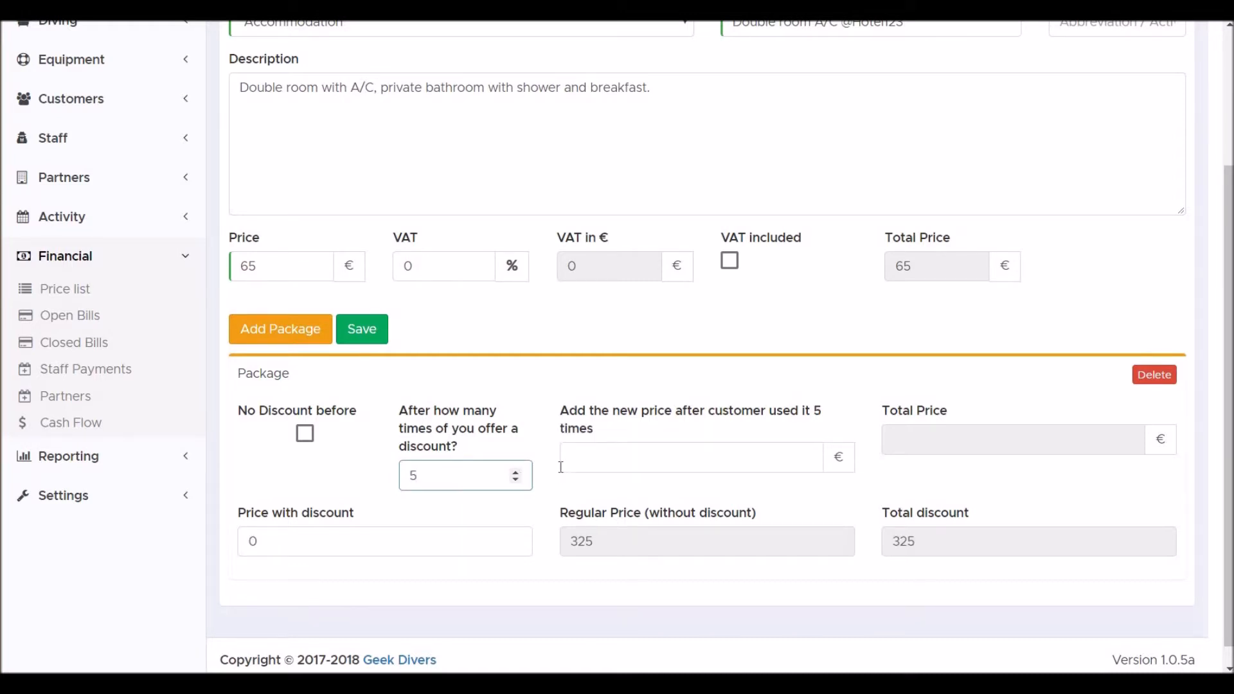
pyautogui.click(580, 462)
pyautogui.write('60')
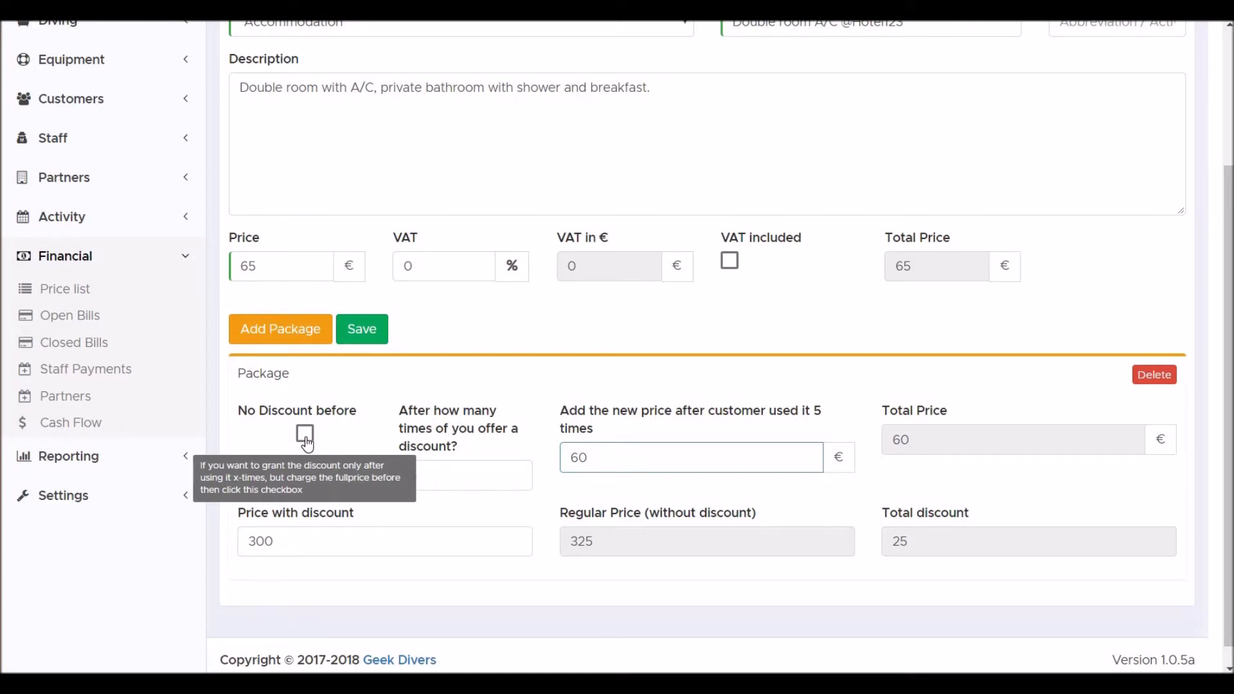
# Enable No Discount before for the package, review the example calculation, and save the accommodation item
pyautogui.click(319, 503)
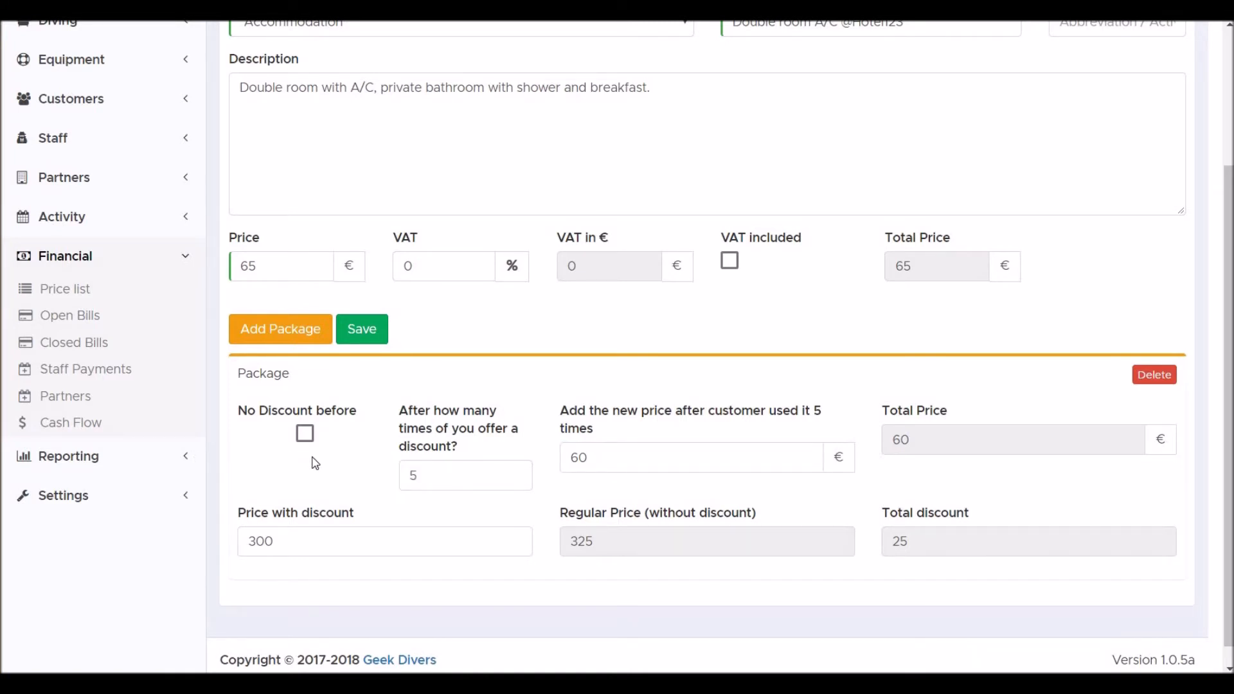
pyautogui.click(305, 435)
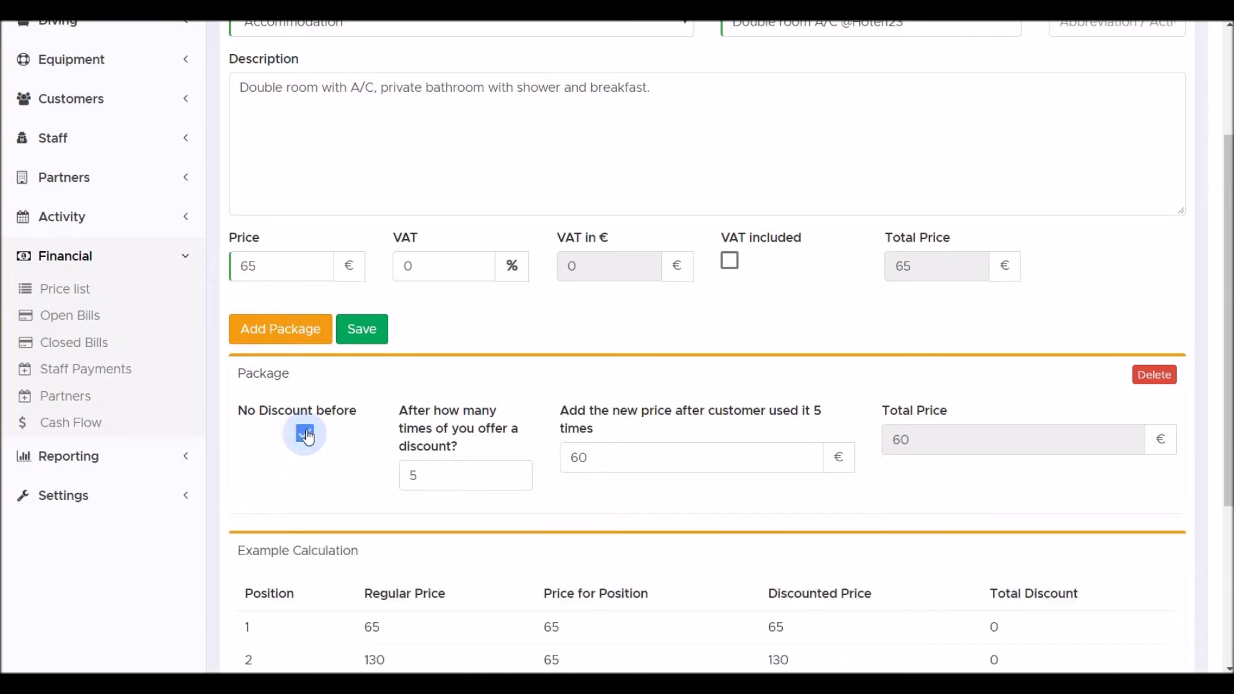
pyautogui.scroll(-4, 627, 482)
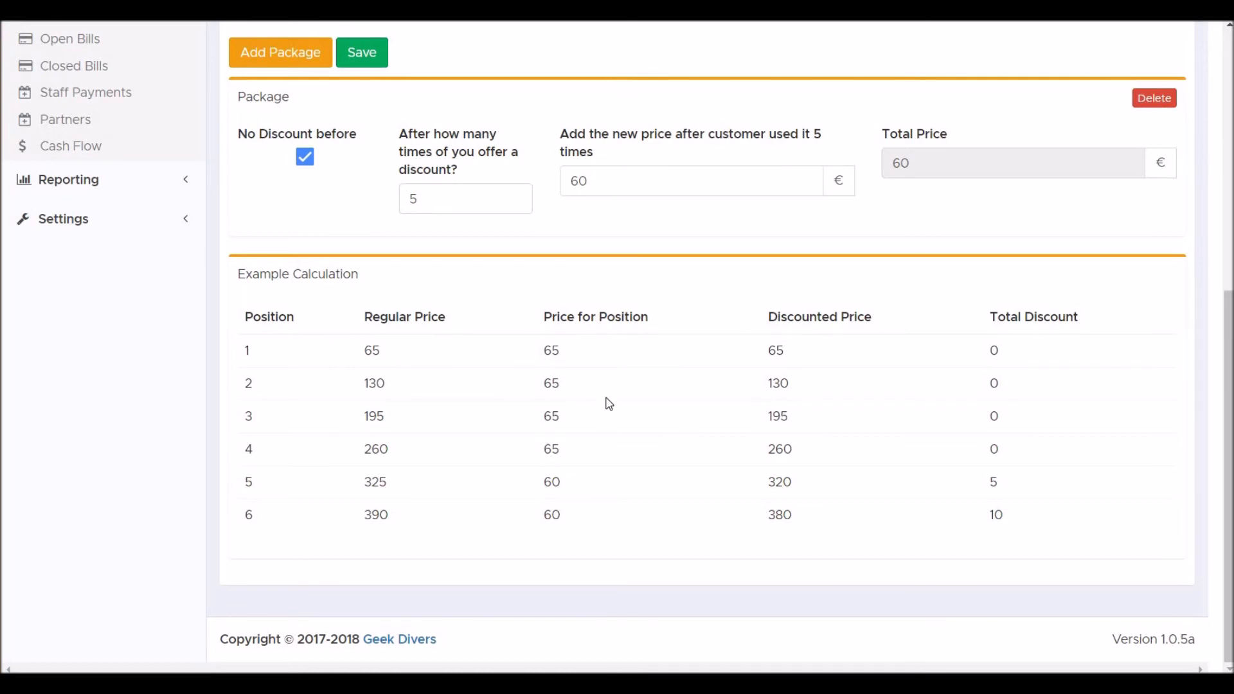
pyautogui.scroll(6, 609, 403)
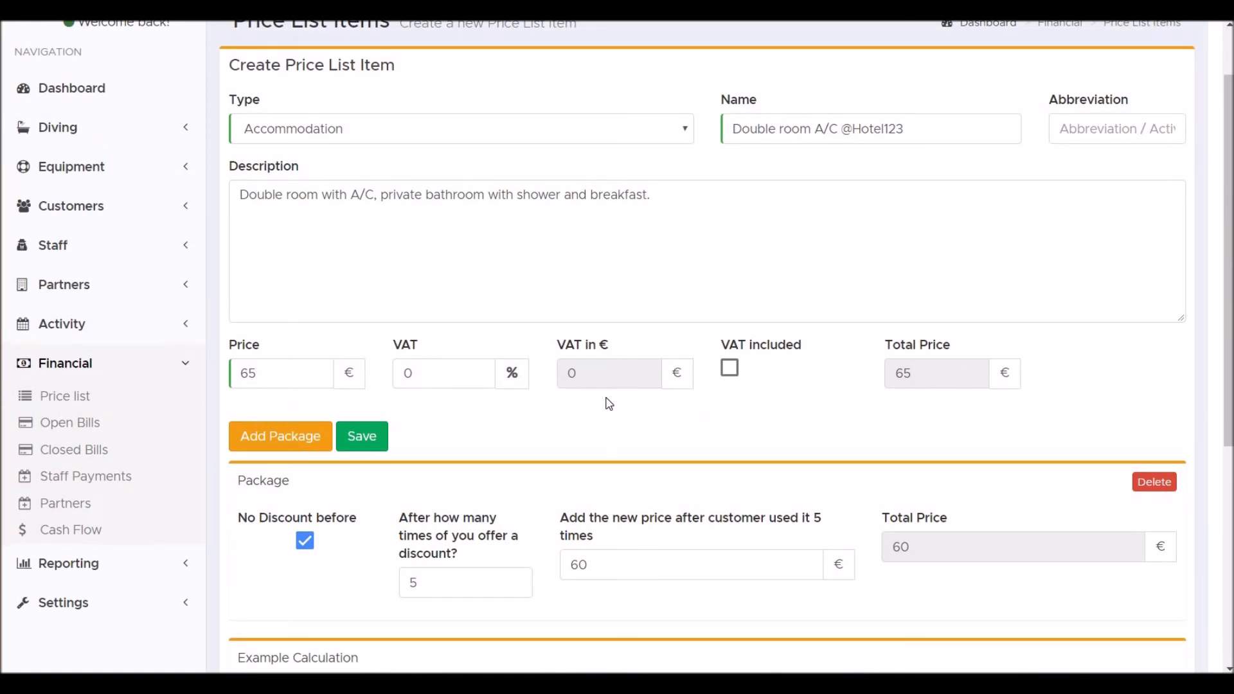
pyautogui.click(371, 441)
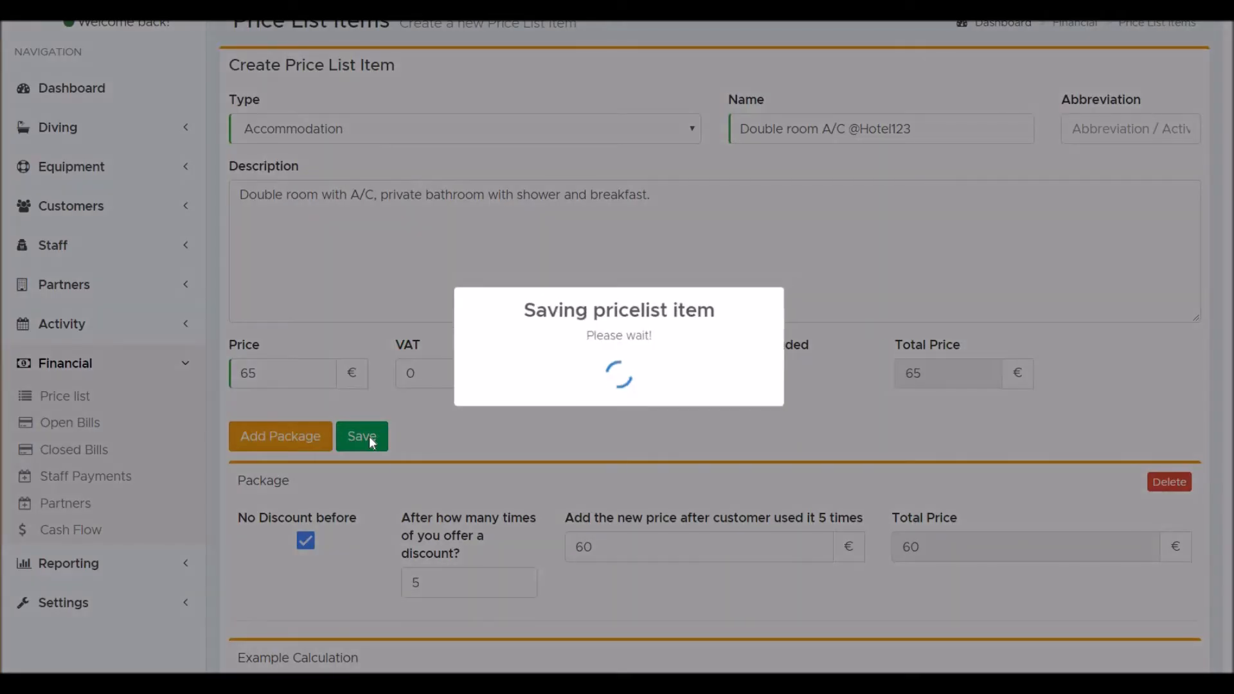